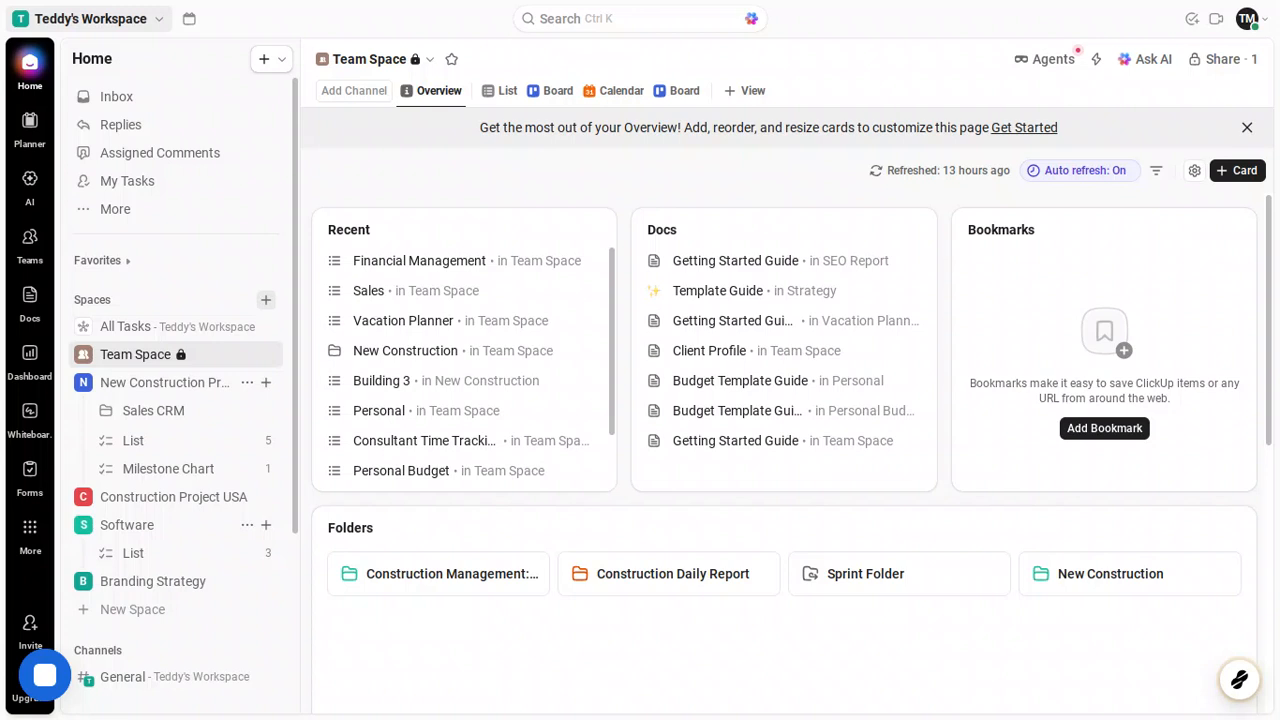
Step: Add a Gantt view to Team Space and look back and forth along its timeline
click(748, 100)
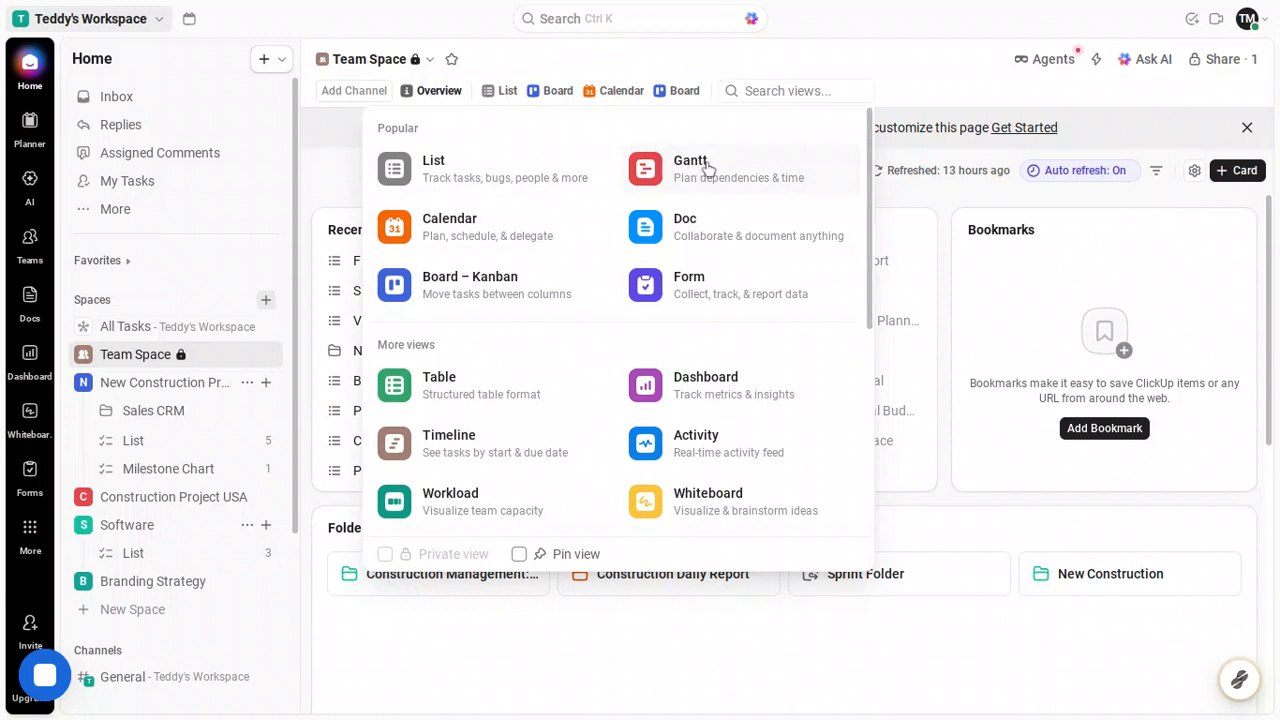
click(706, 168)
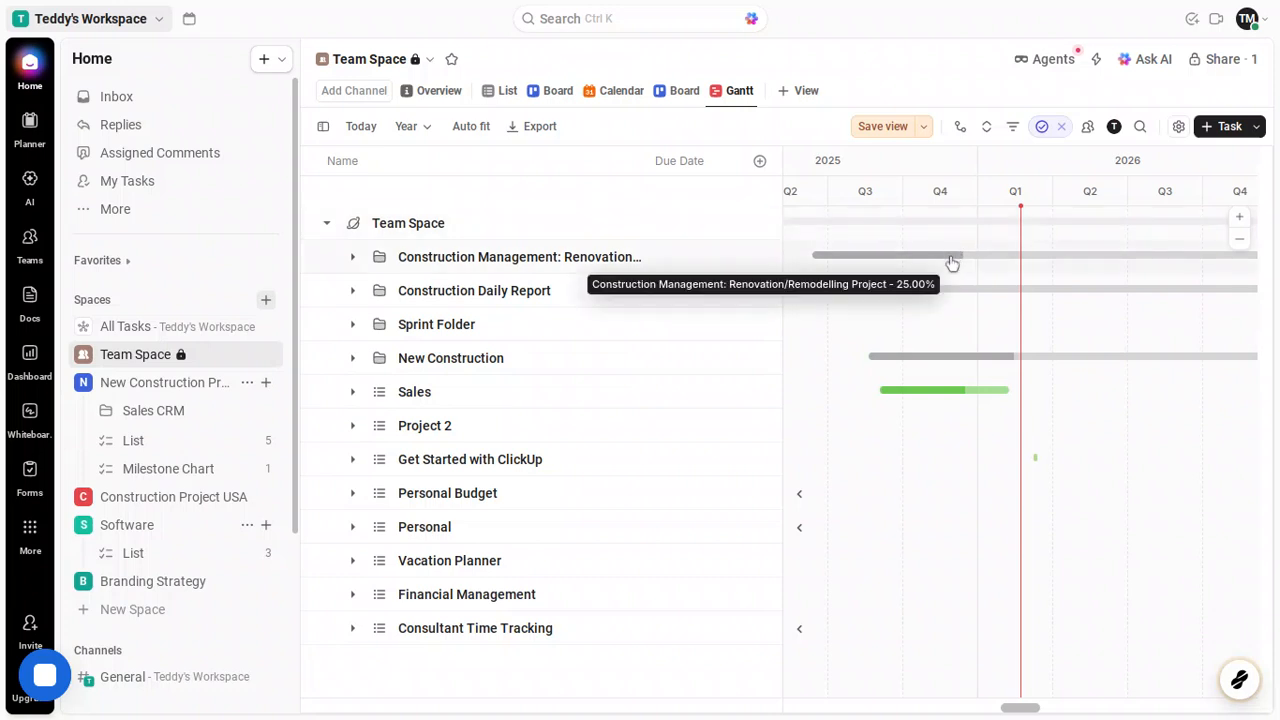
scroll(952, 263, right, 5)
scroll(952, 263, left, 10)
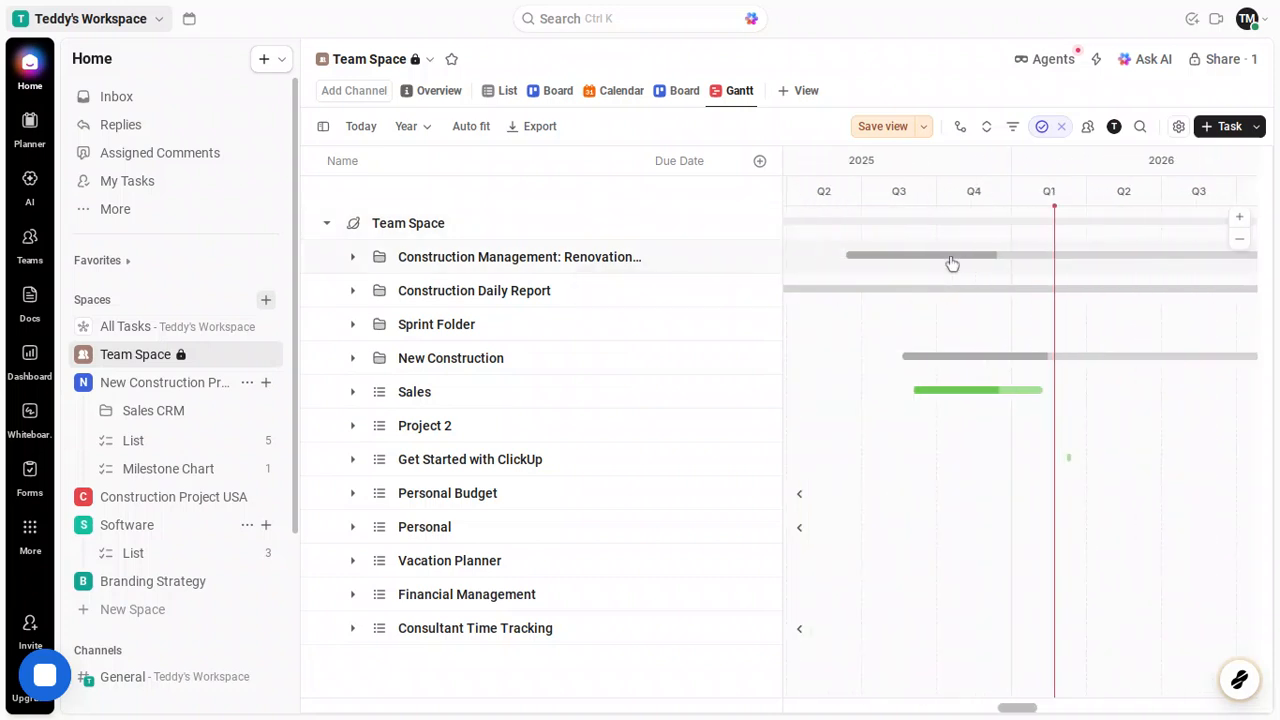
scroll(952, 263, left, 2)
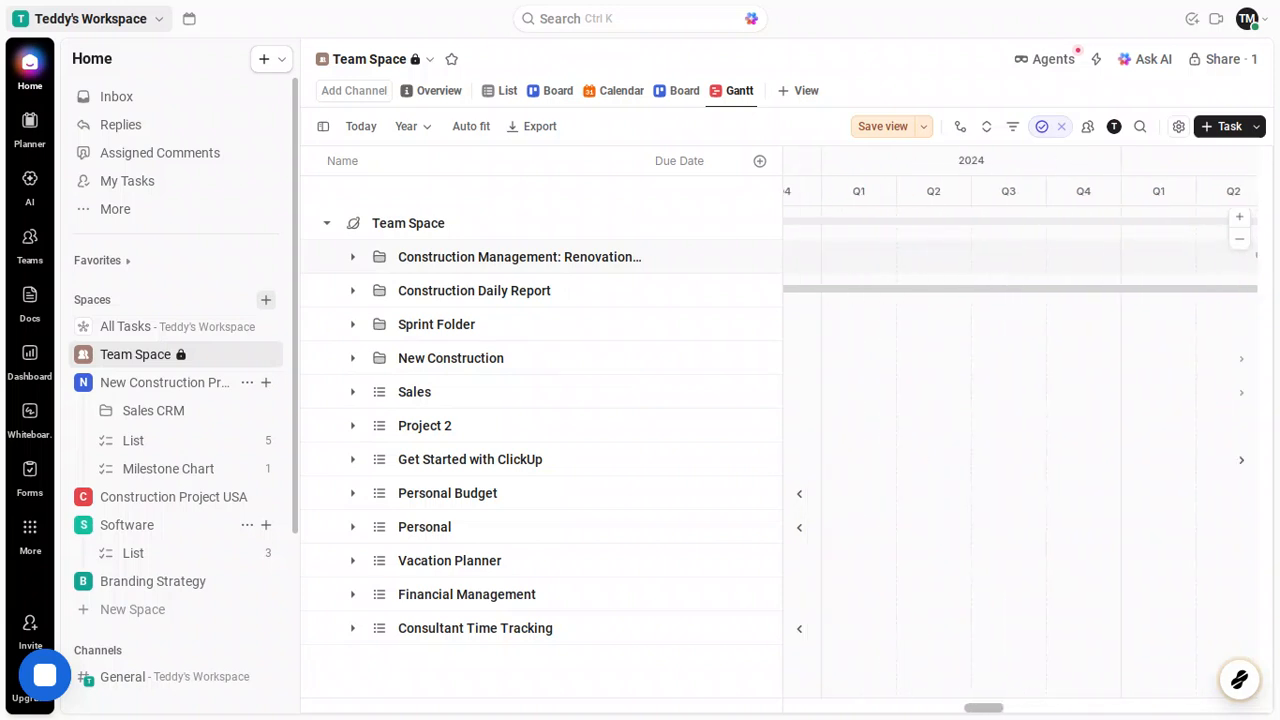
scroll(952, 263, right, 2)
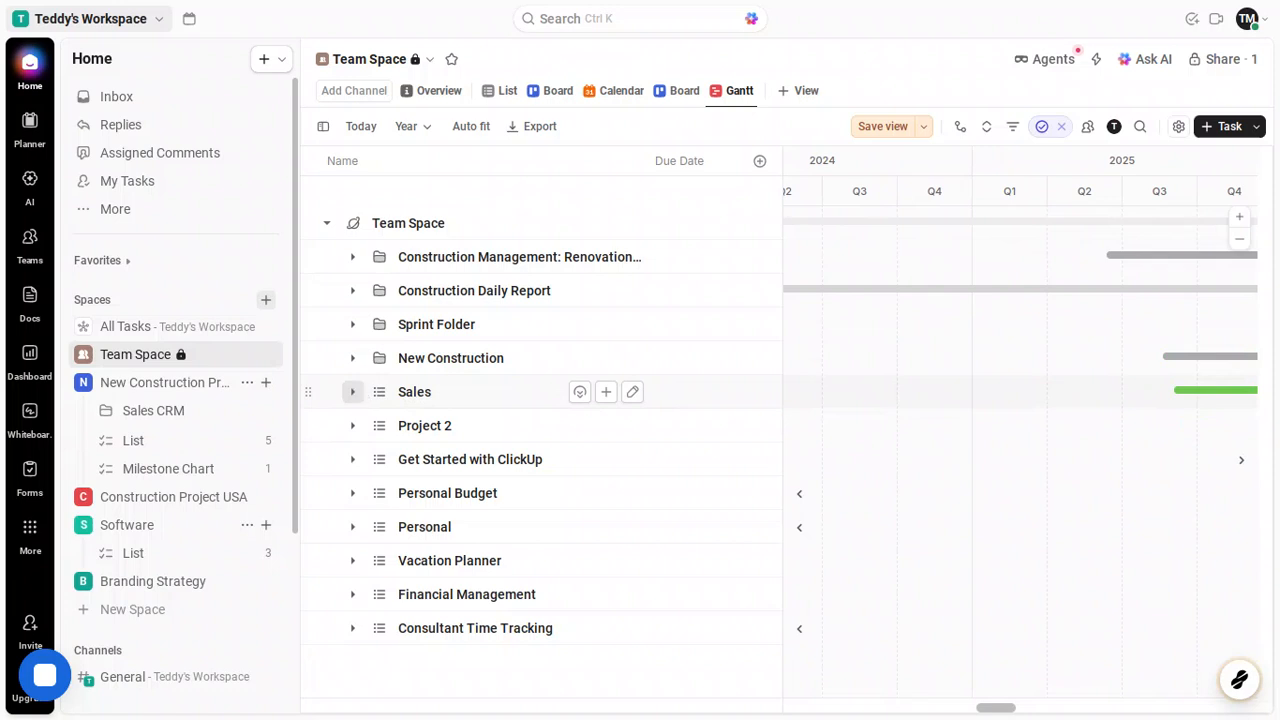
Step: Expand the Sales list and extend Task 3's bar on the timeline to a due date of Dec 28 2025
click(352, 391)
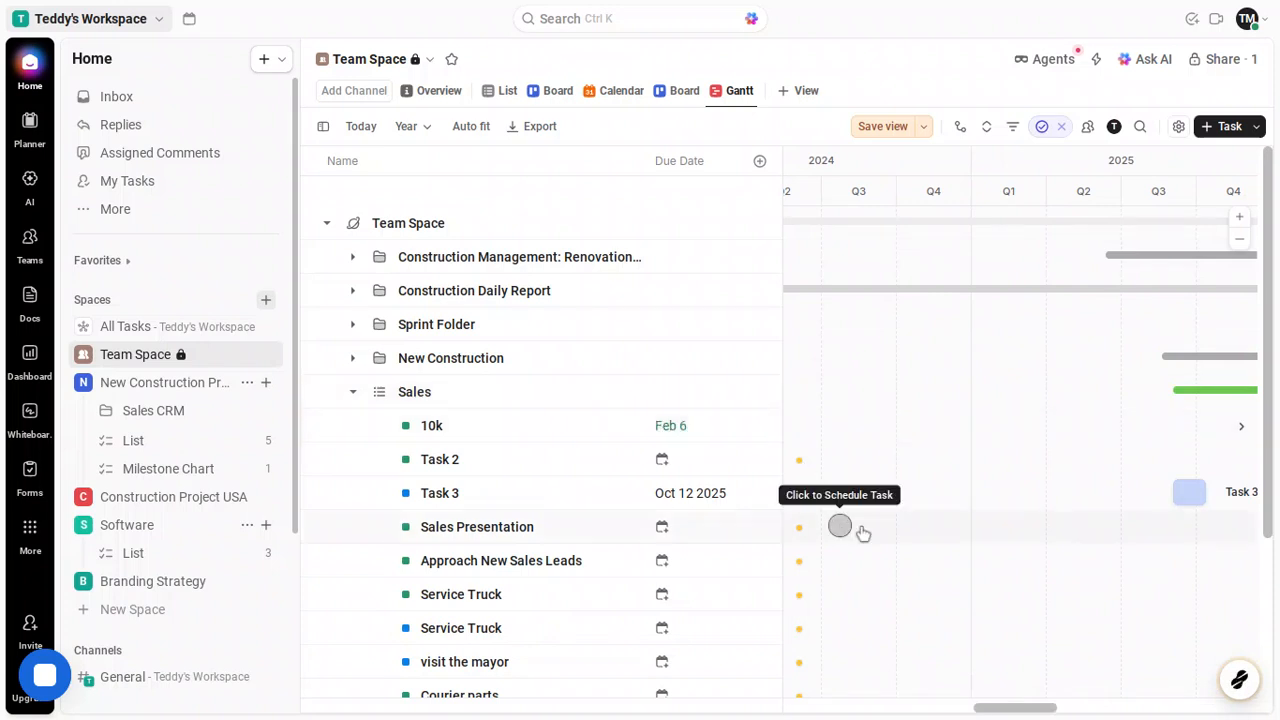
scroll(884, 529, right, 5)
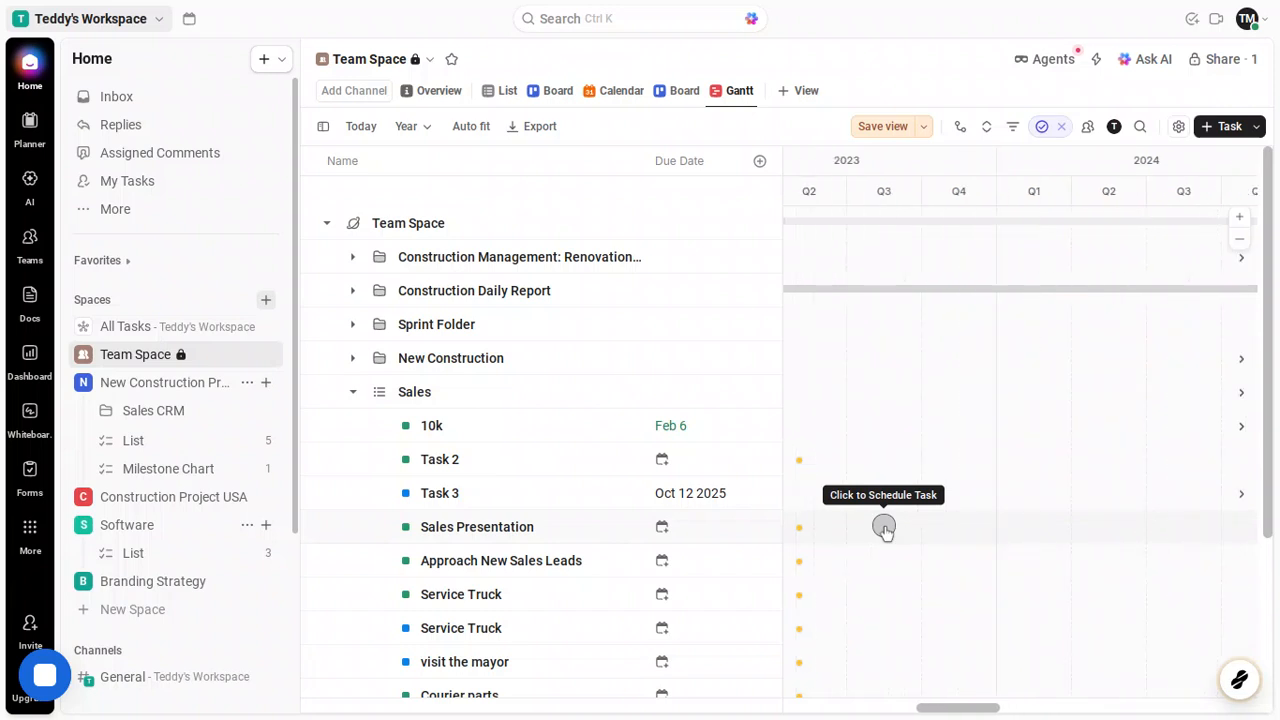
scroll(884, 529, right, 4)
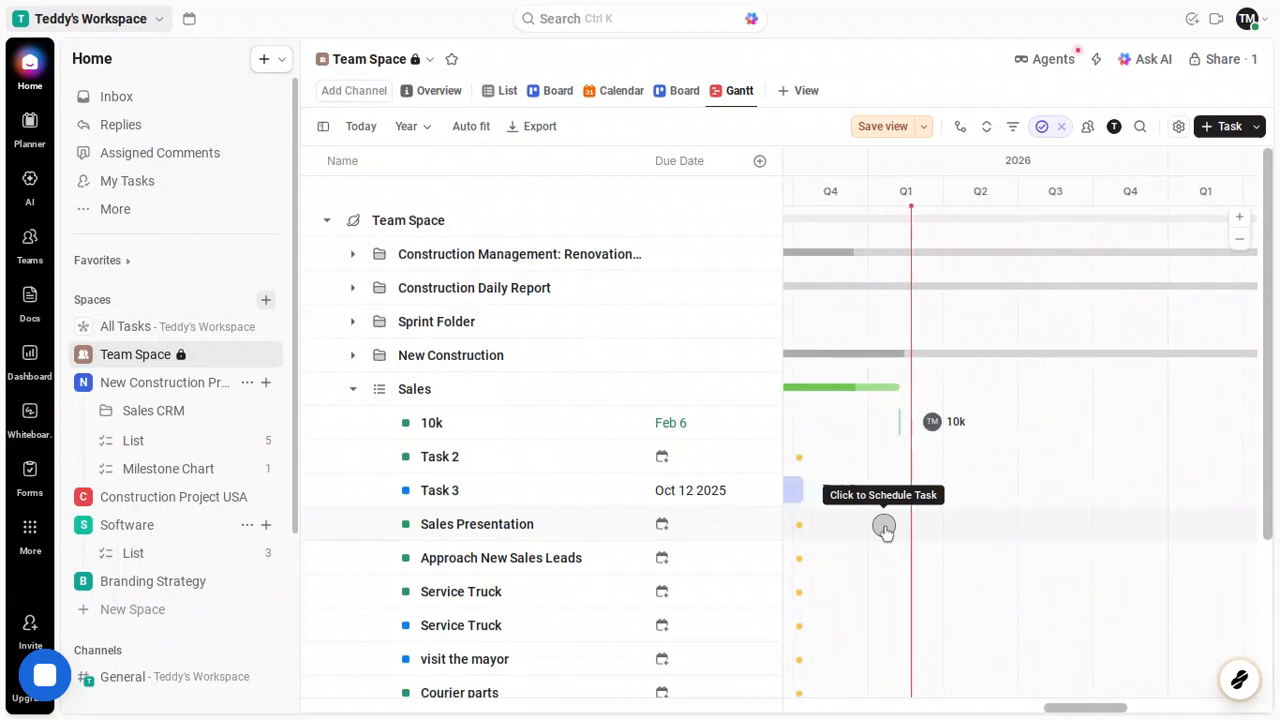
scroll(884, 529, left, 3)
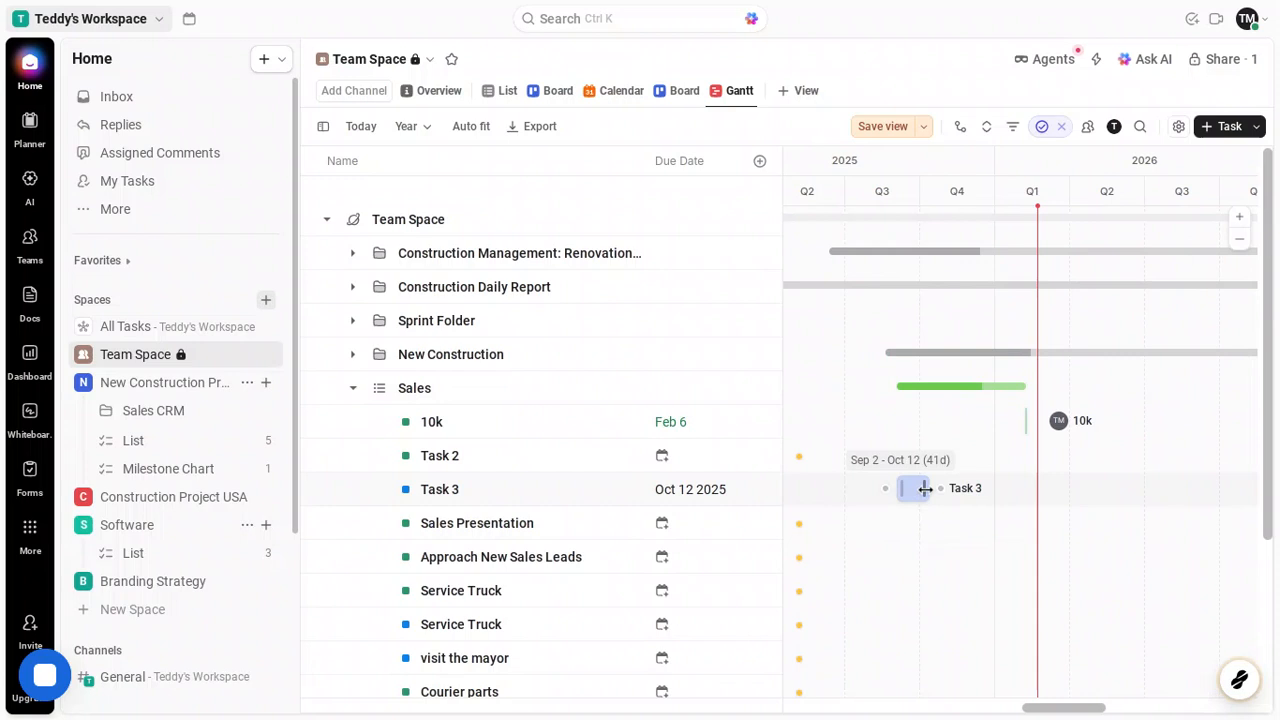
drag(937, 489, 990, 488)
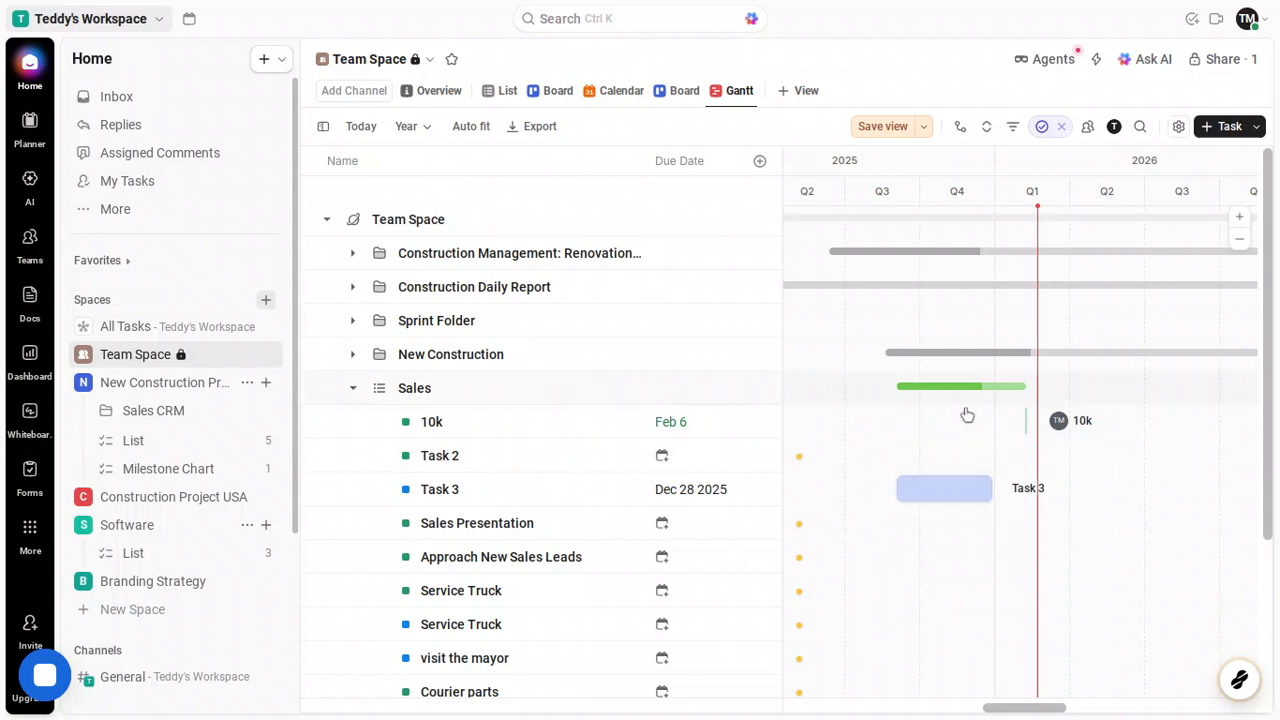
Step: Stretch the 10k task's bar in the Sales list to run from Dec 15 to Apr 26
mouse_move(1023, 427)
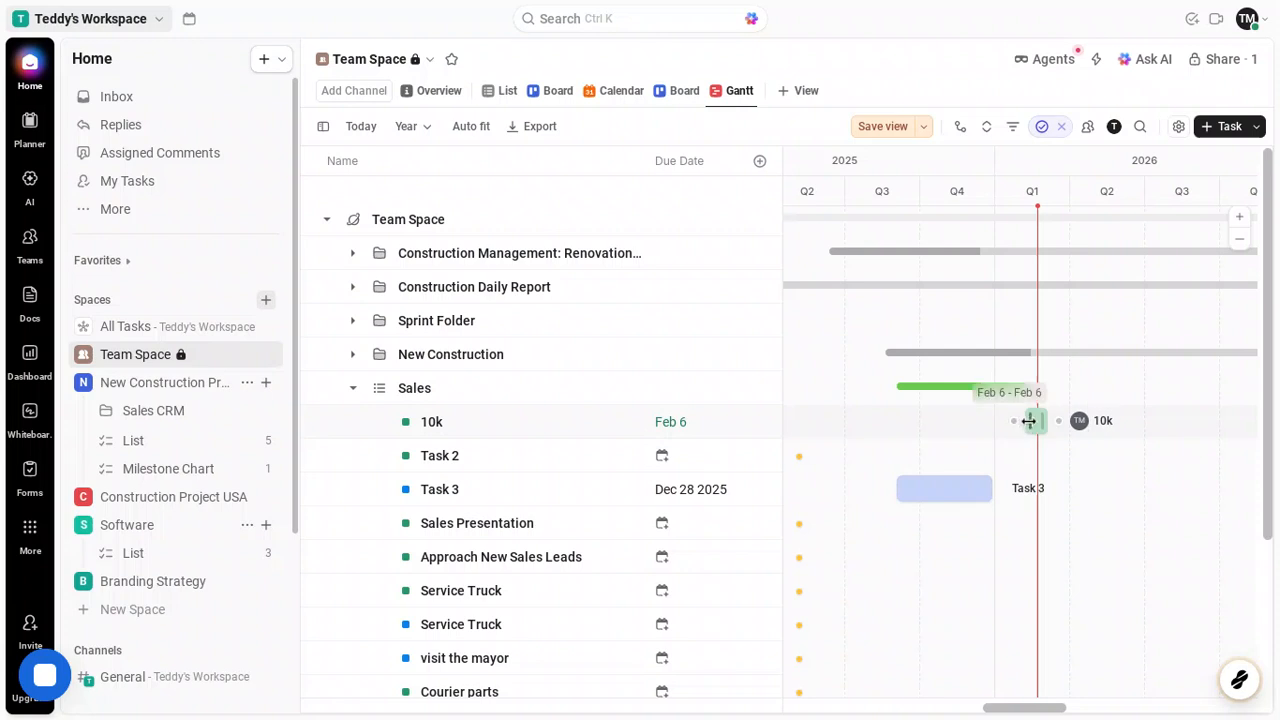
drag(1029, 421, 988, 426)
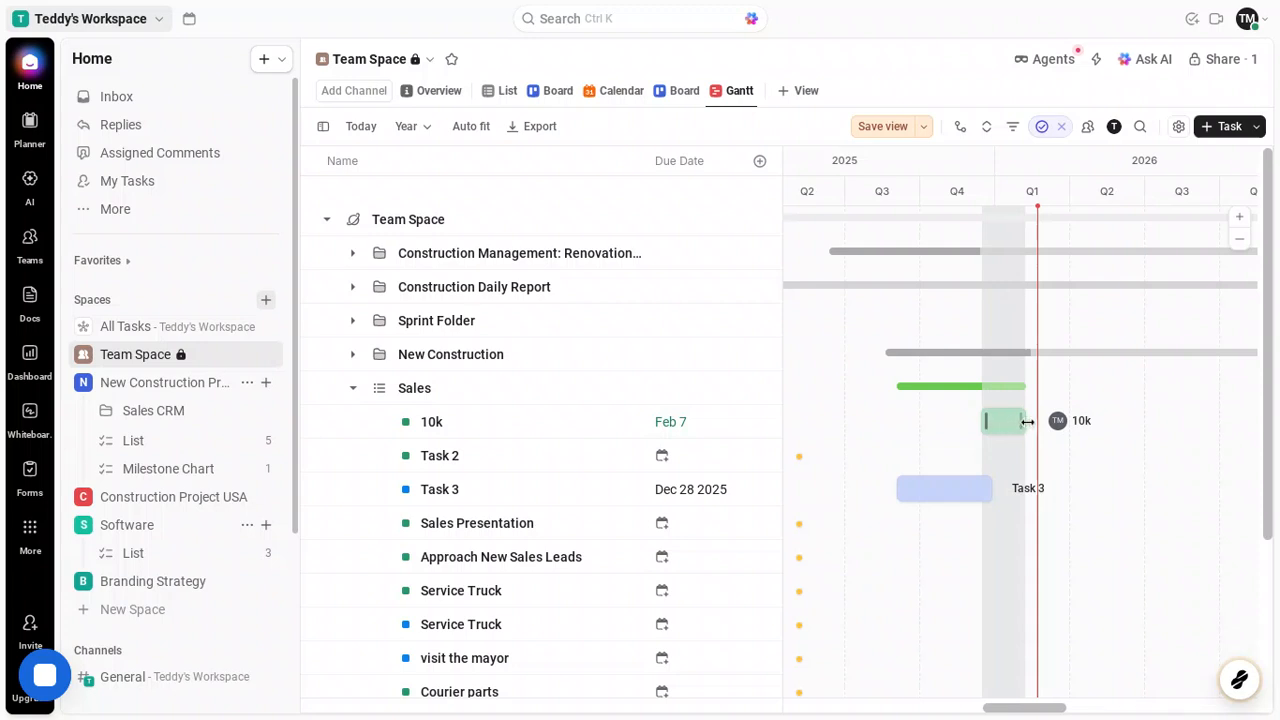
drag(1027, 422, 1025, 420)
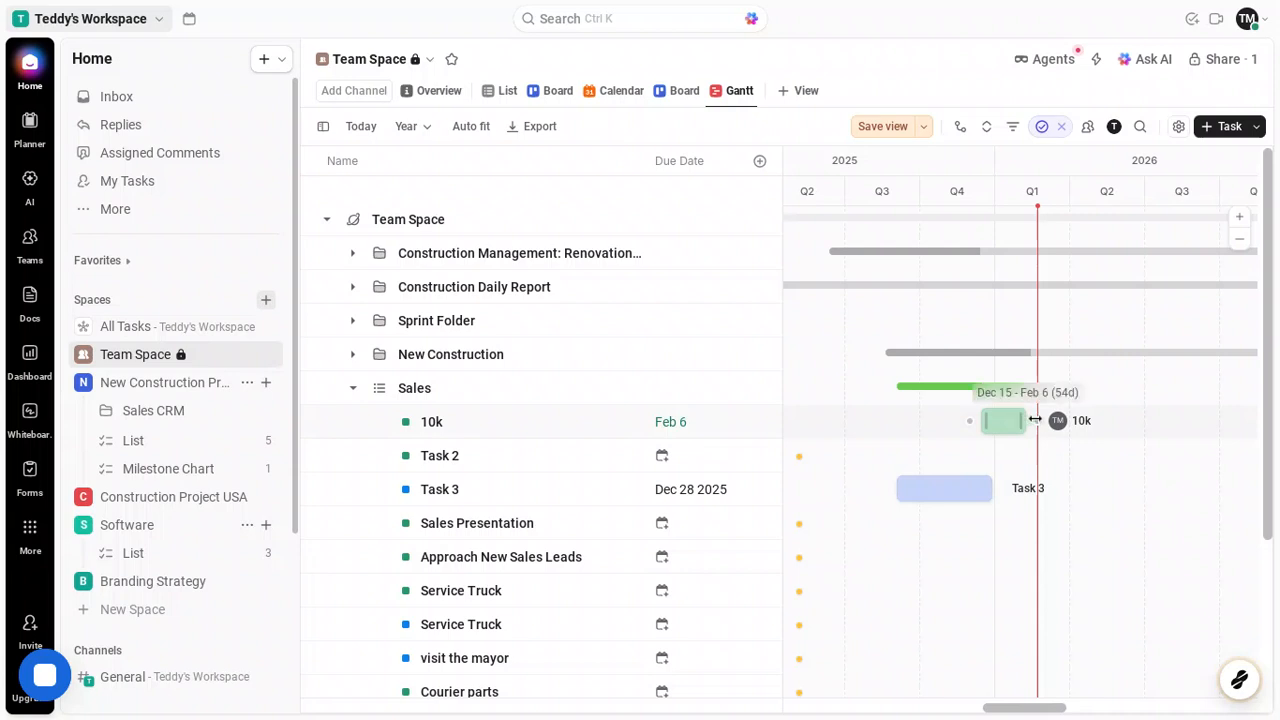
drag(1035, 420, 1046, 420)
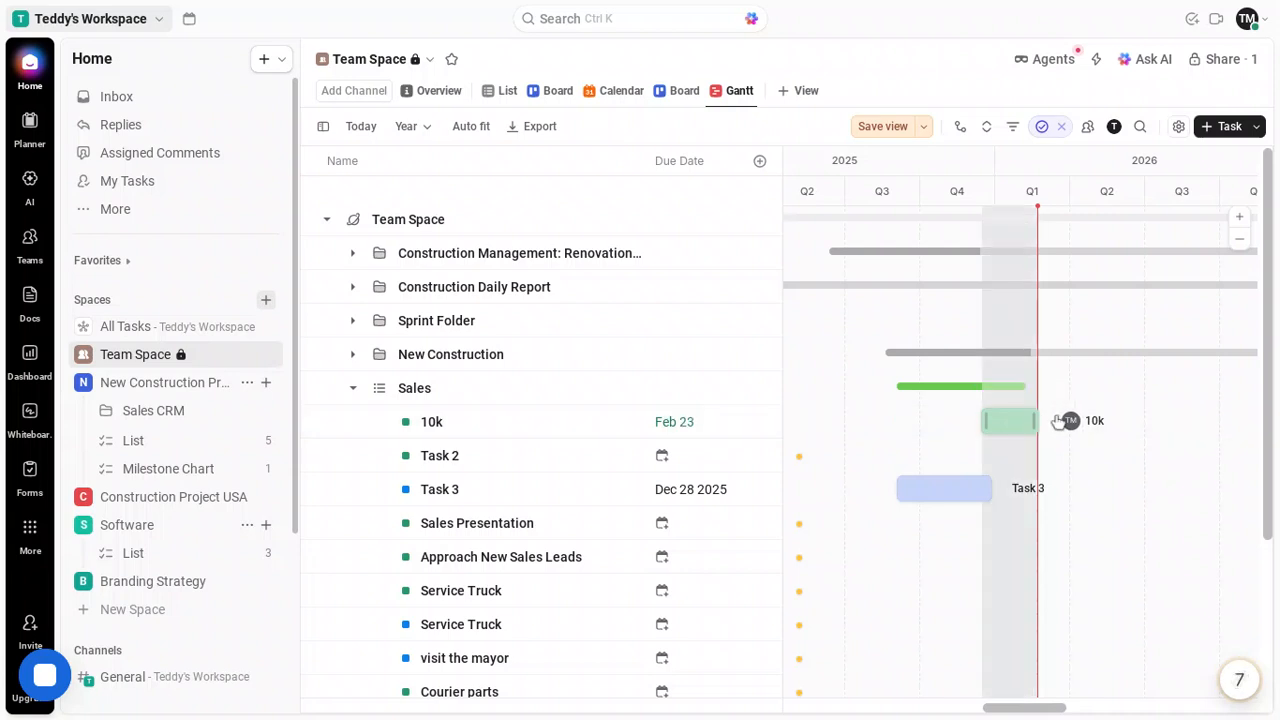
drag(1058, 420, 1093, 420)
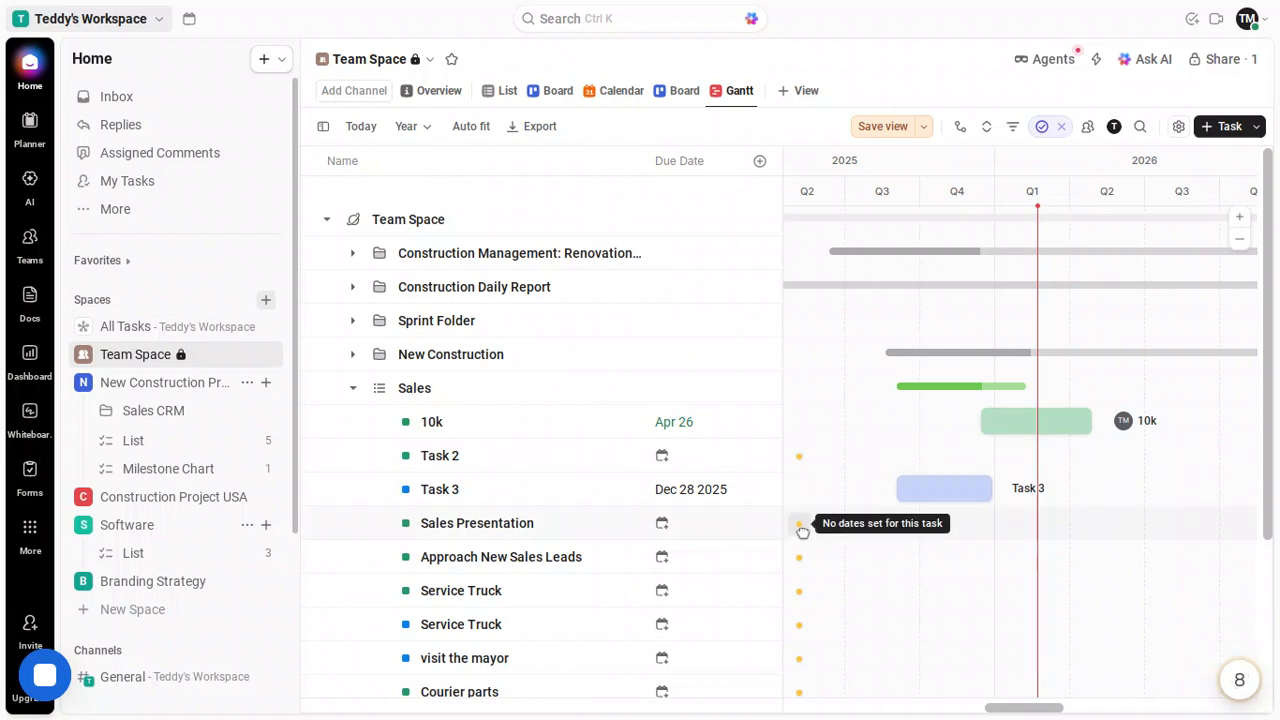
Step: Schedule the Sales Presentation task with start and due dates of 2/28/26, and extend its bar's start back into Q4 2025
click(800, 525)
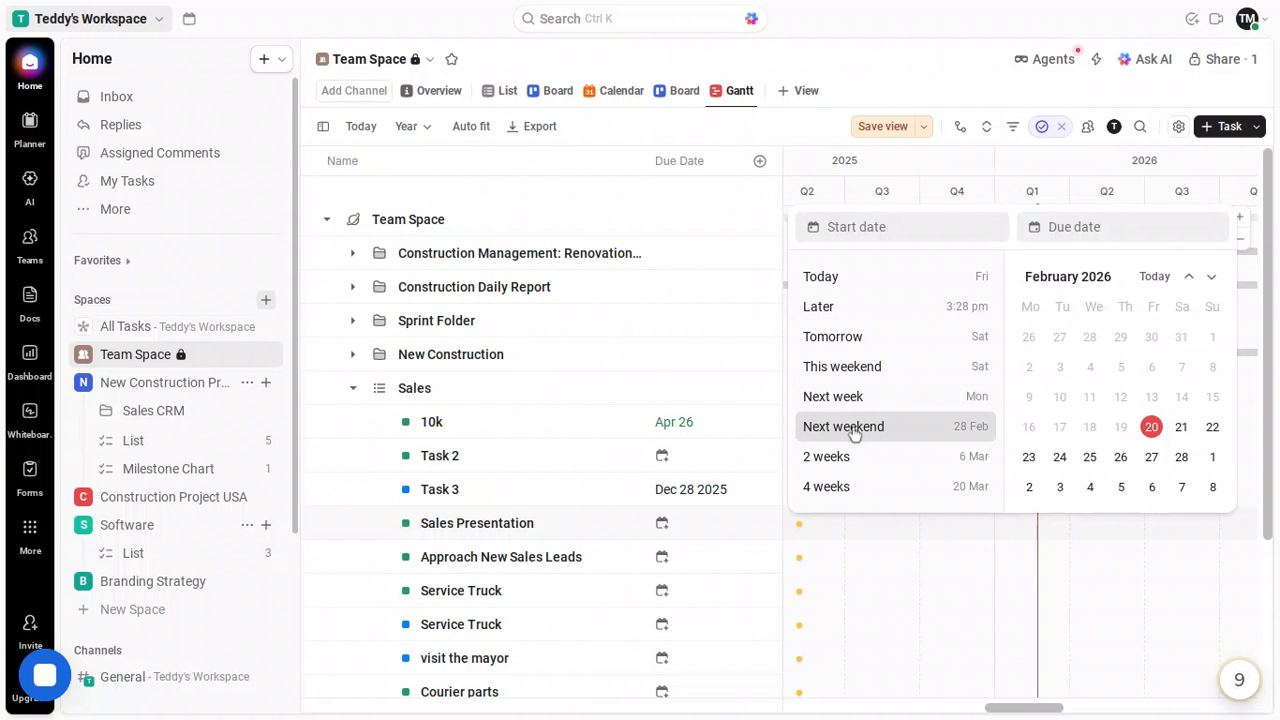
click(853, 428)
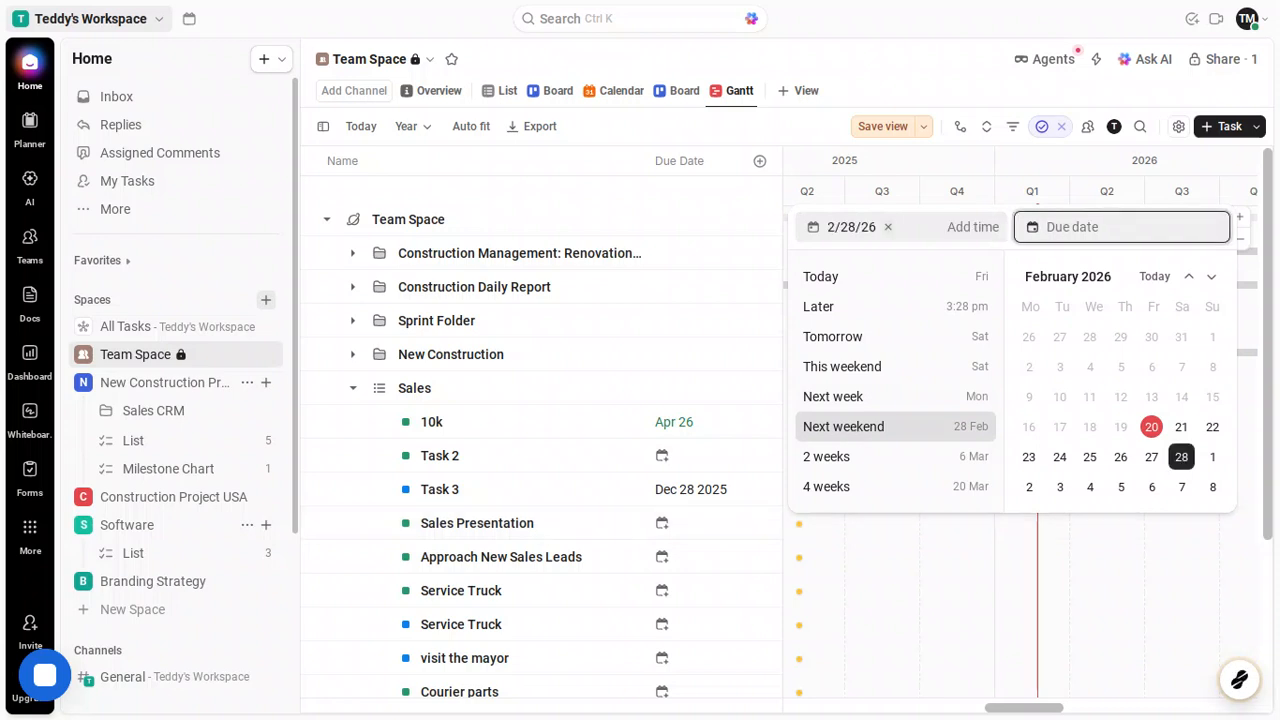
click(941, 430)
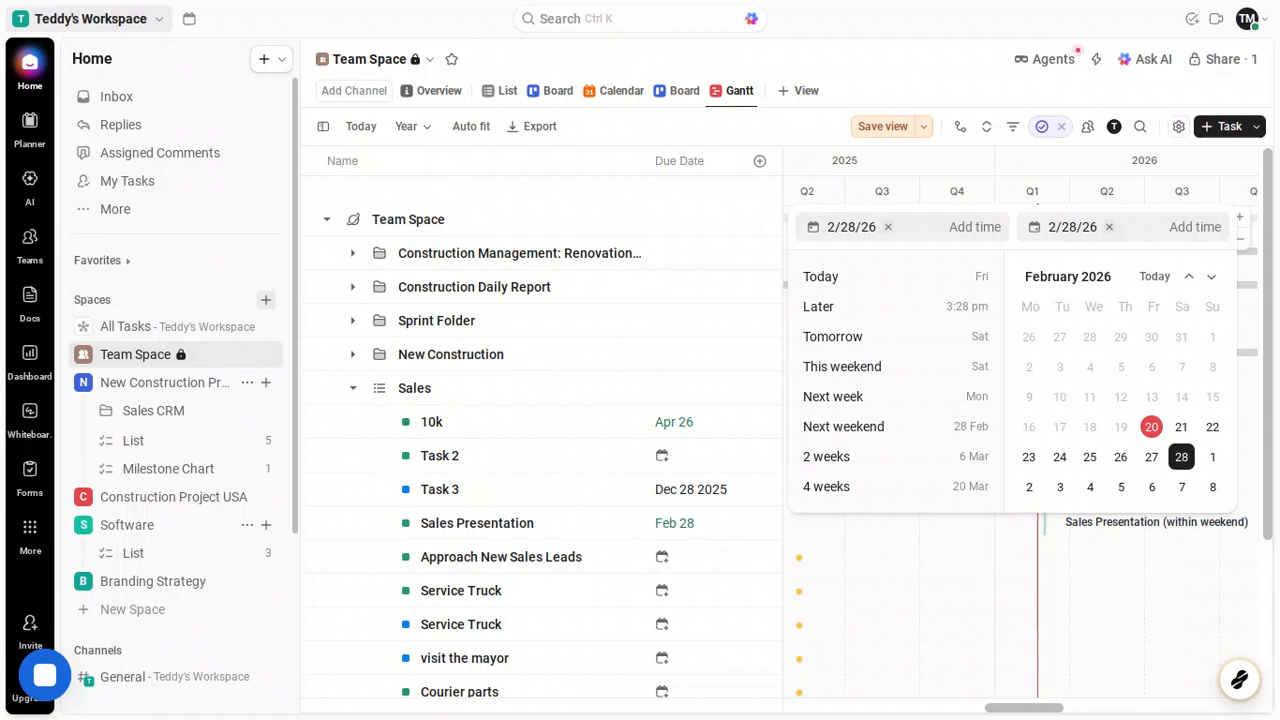
click(990, 538)
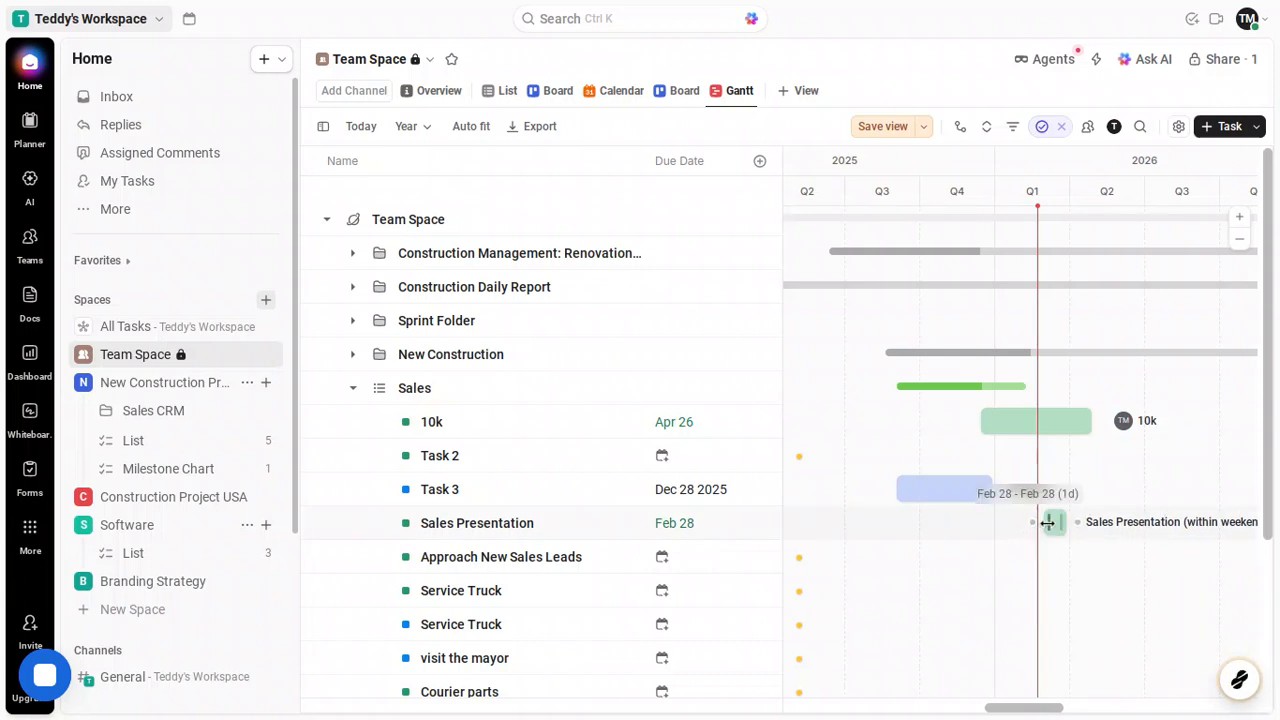
drag(1048, 522, 957, 522)
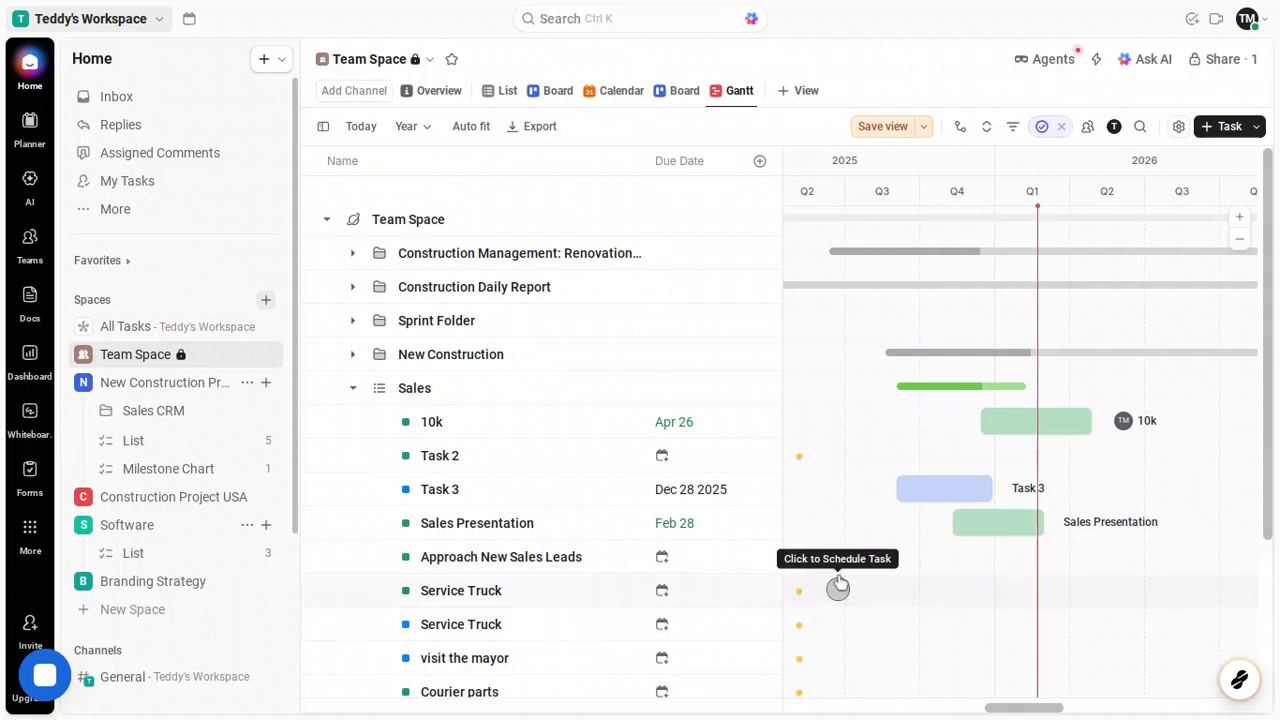
Step: Expand the Vacation Planner and Financial Management lists in the Gantt view
scroll(854, 556, down, 5)
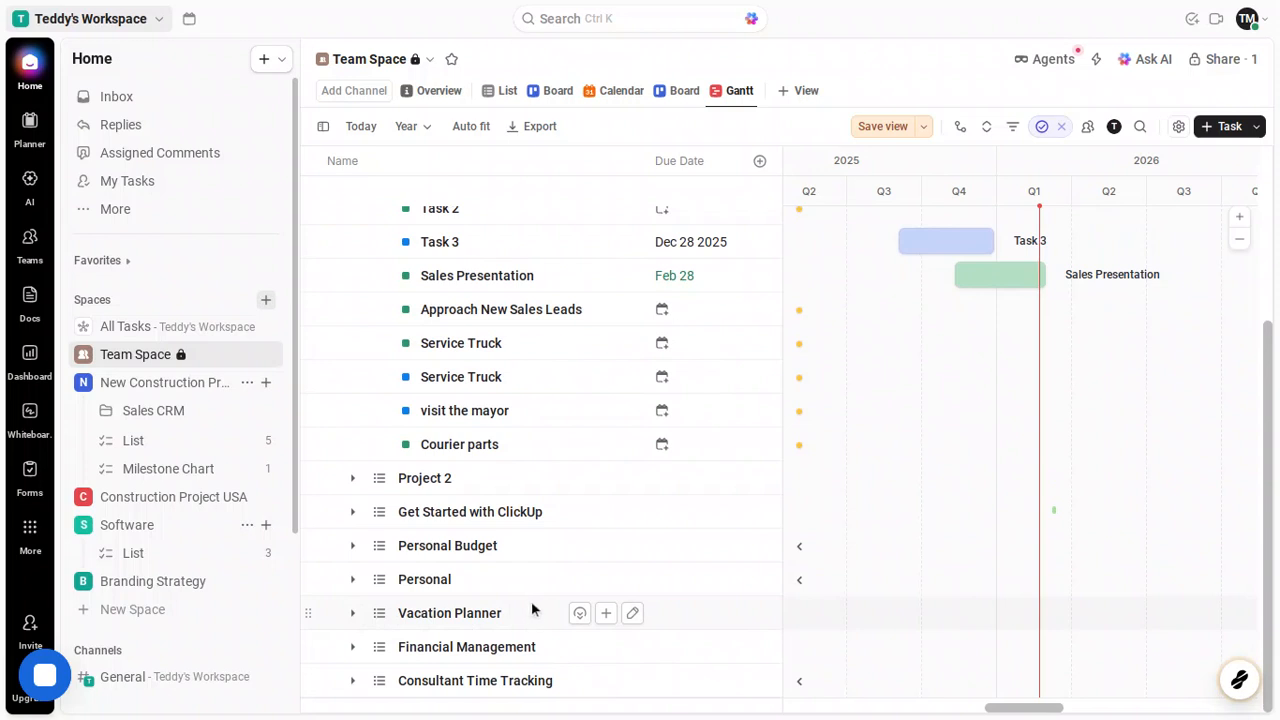
click(505, 617)
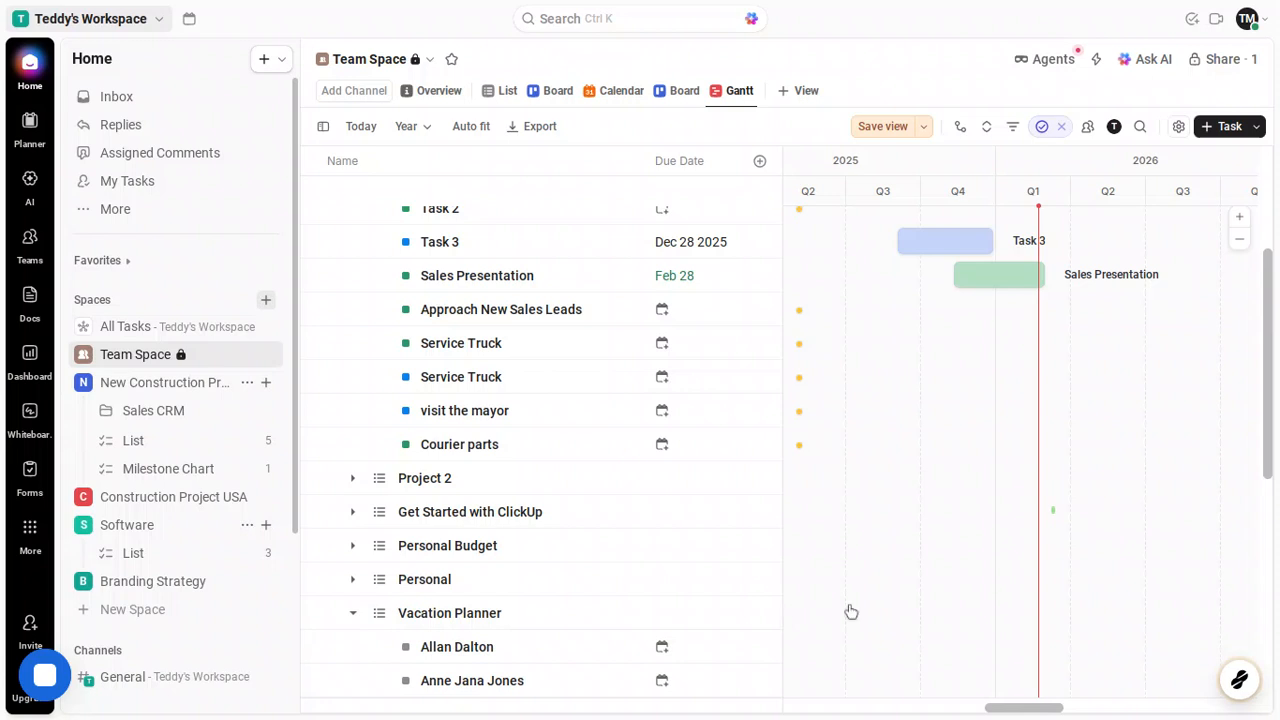
scroll(897, 608, down, 4)
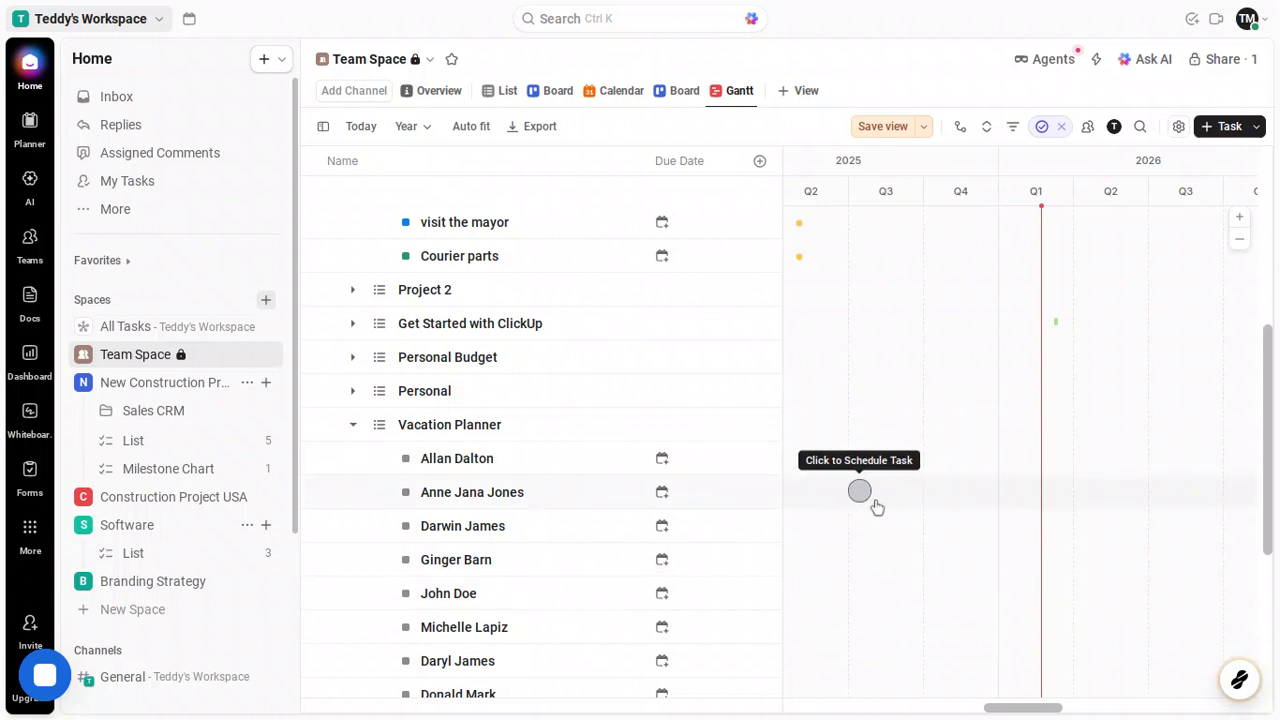
scroll(868, 434, down, 5)
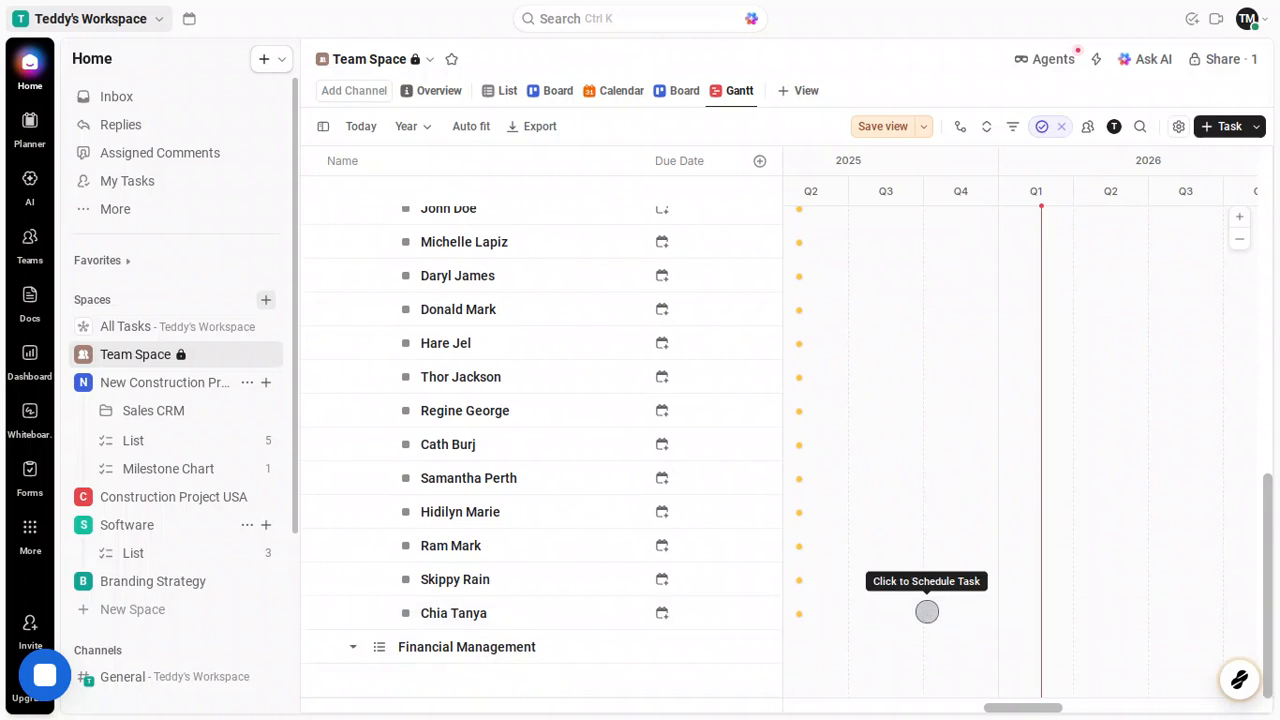
Step: Set the status of the New budget task under Financial Management to In Progress
scroll(989, 620, down, 1)
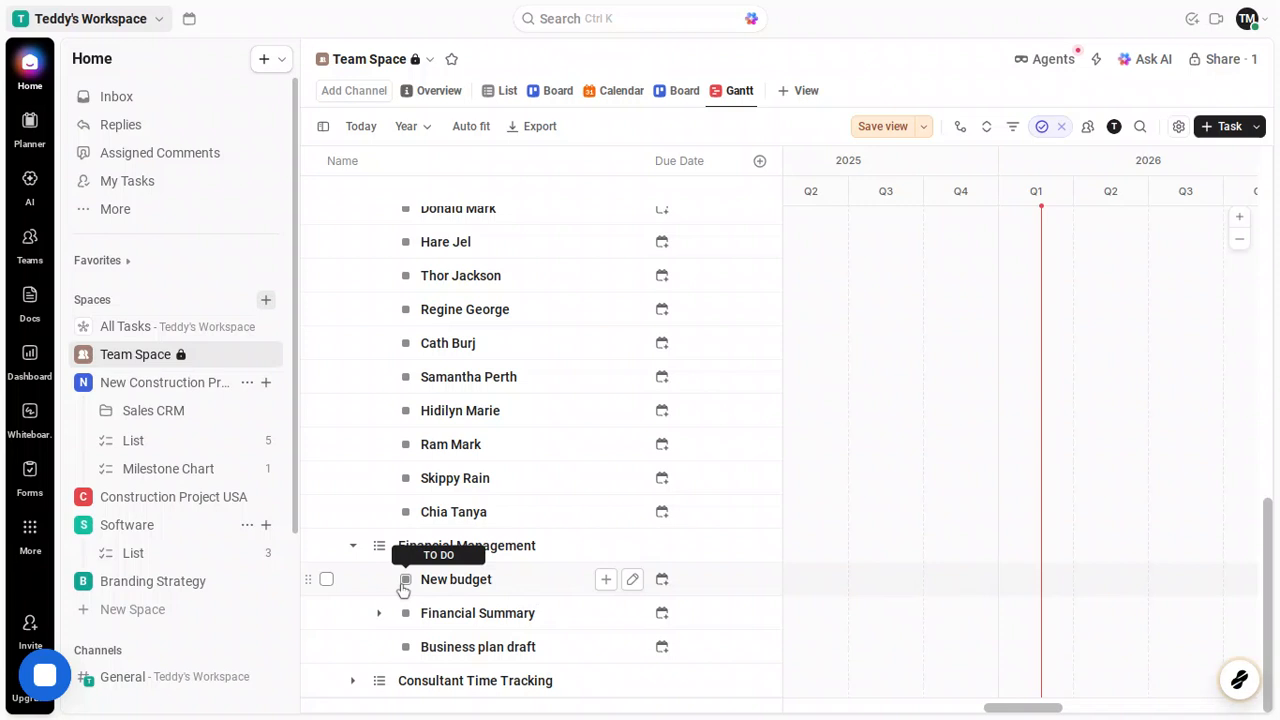
click(403, 582)
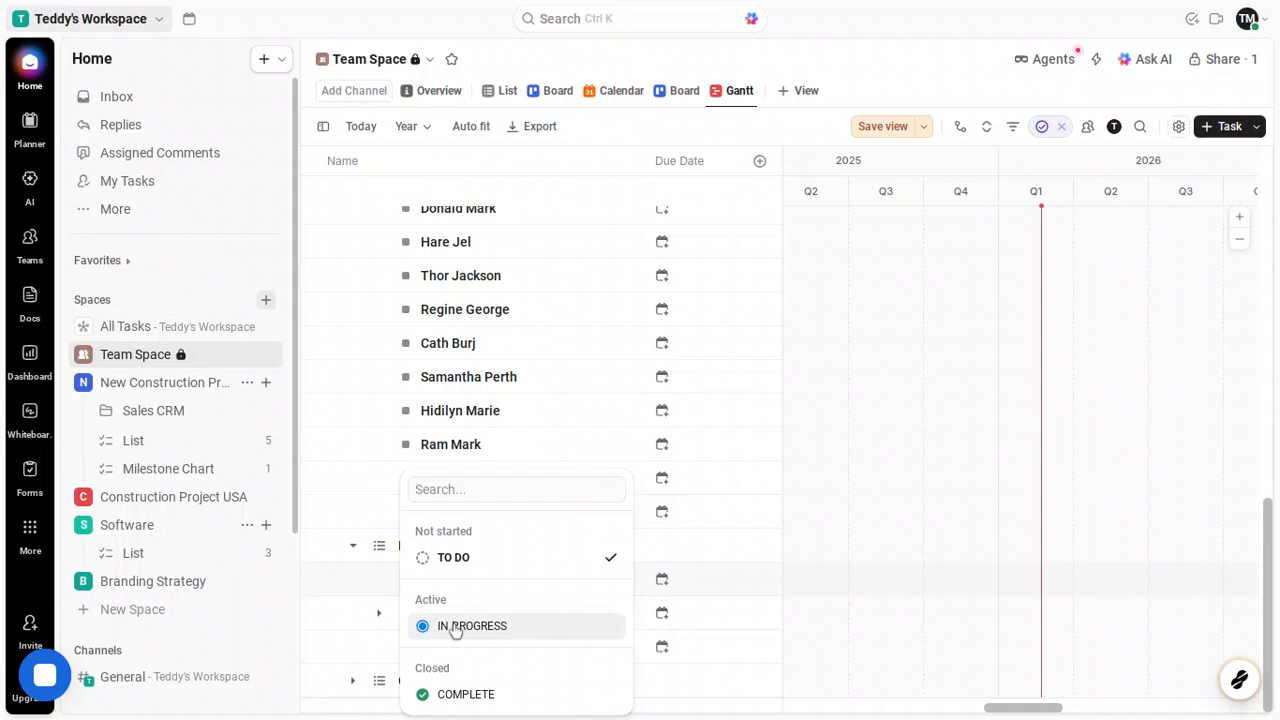
click(455, 626)
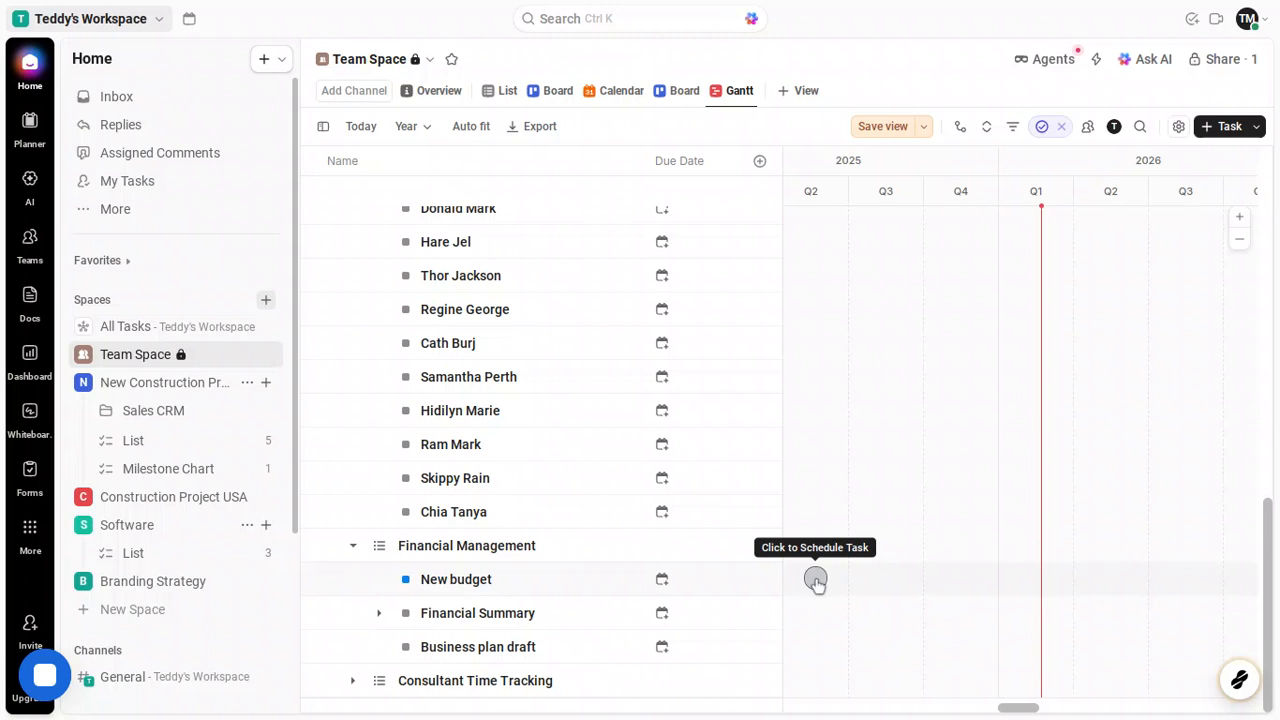
Step: Schedule the New budget task on the timeline with a Jul 11 2025 due date and extend its start back into Q1 2025
click(858, 587)
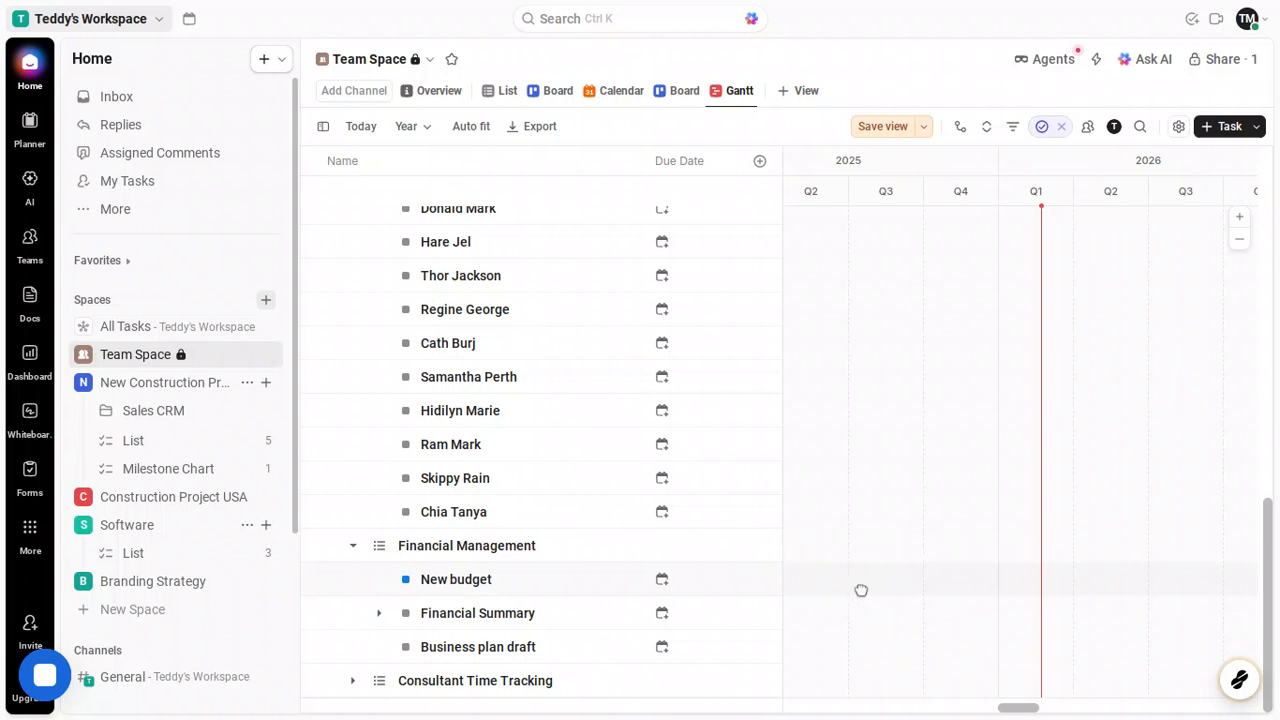
drag(861, 591, 999, 590)
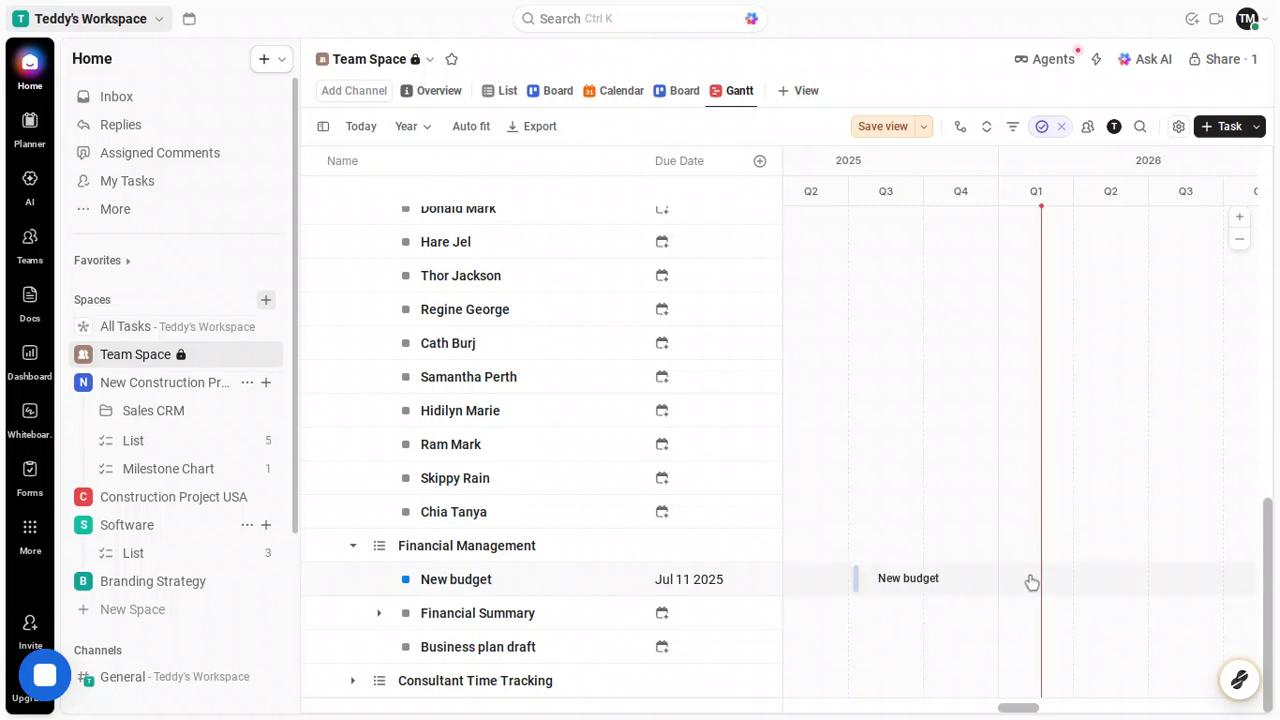
scroll(1032, 583, left, 2)
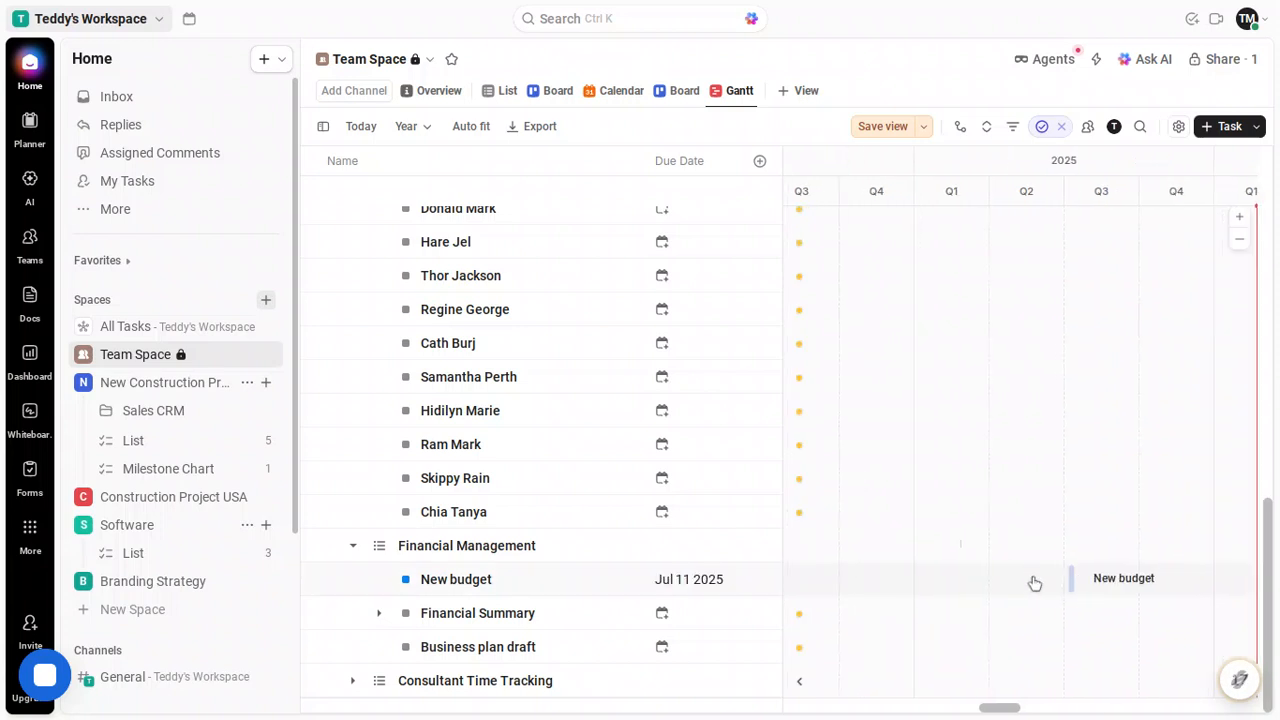
mouse_move(1067, 583)
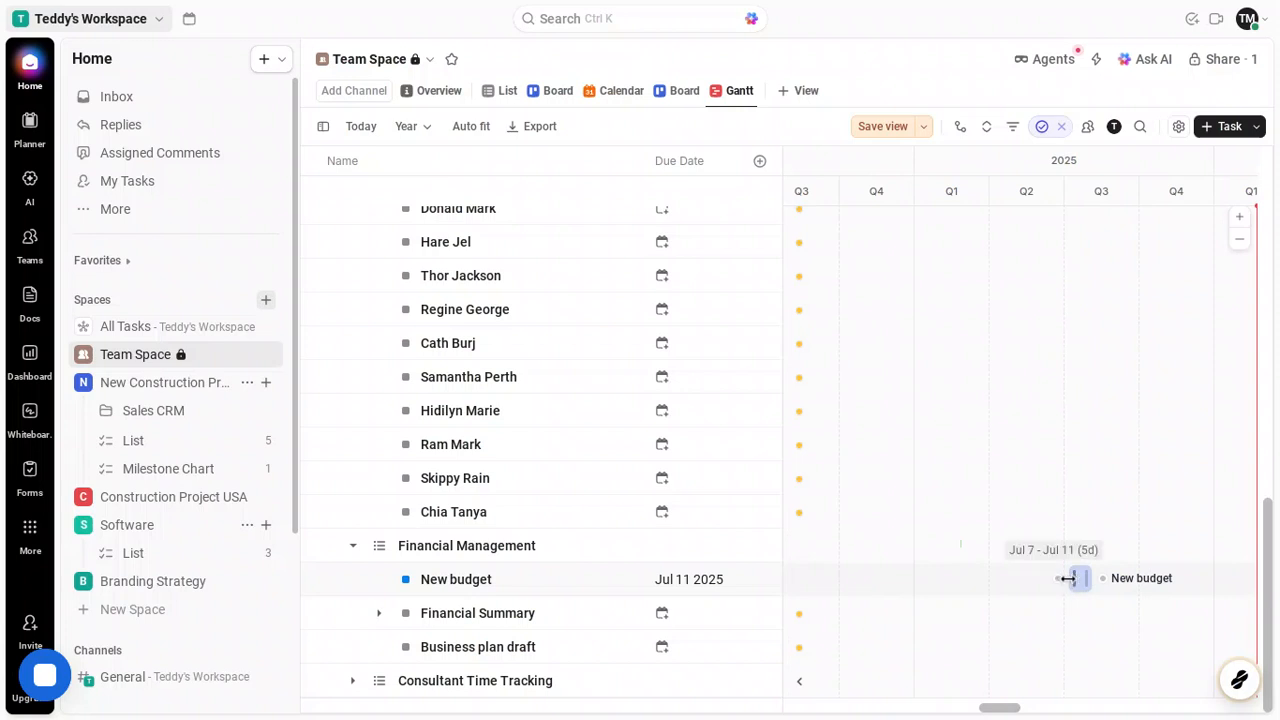
drag(1062, 579, 916, 585)
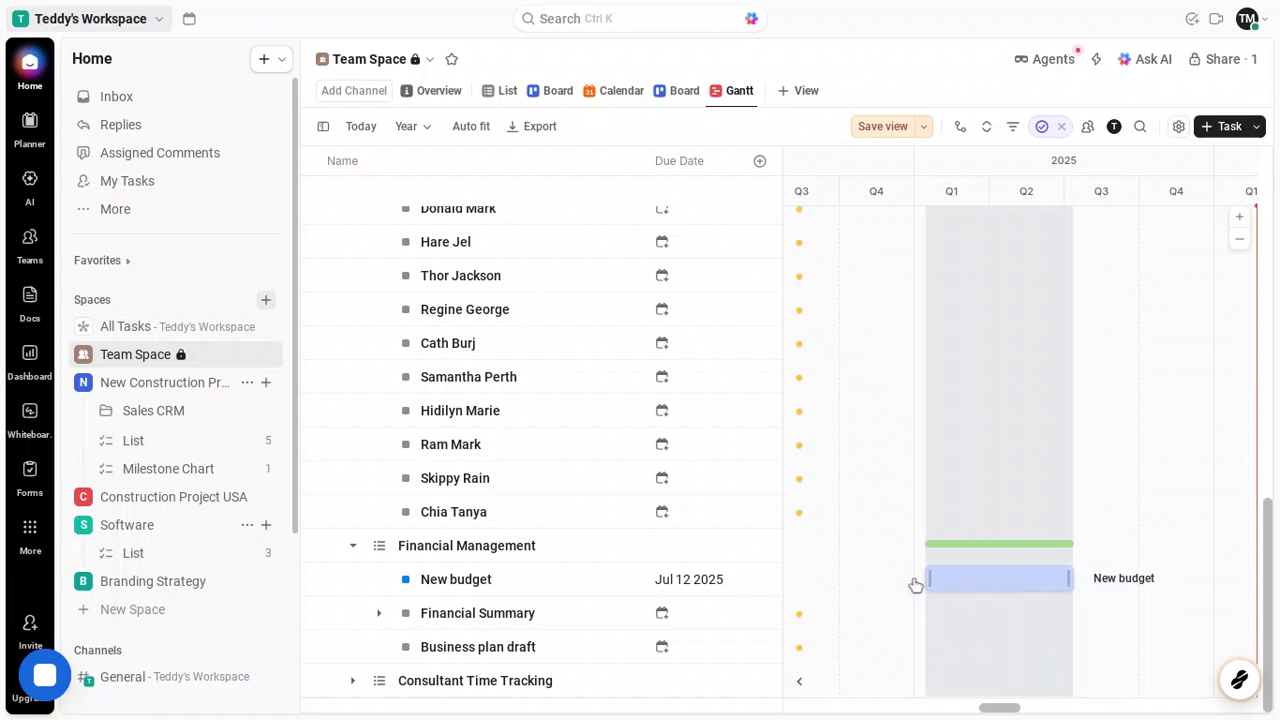
drag(916, 585, 916, 585)
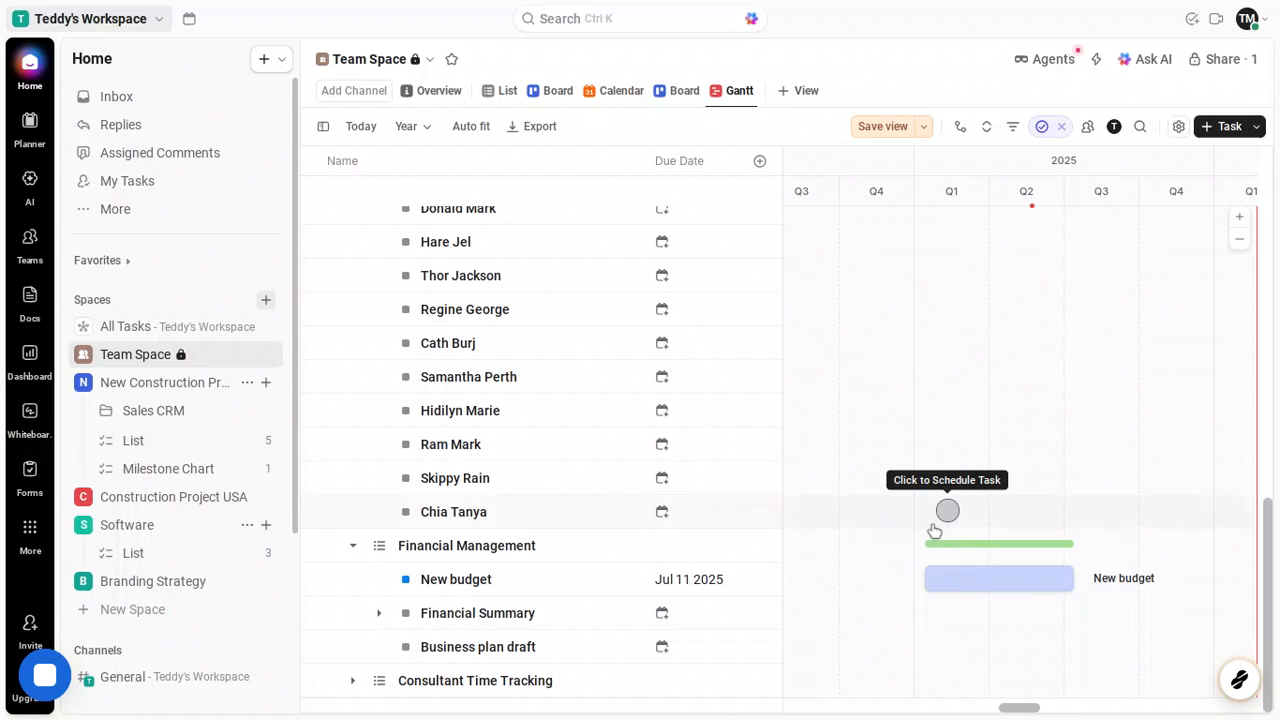
Step: Return to the beginning of the task list and save the Gantt view
scroll(933, 530, up, 5)
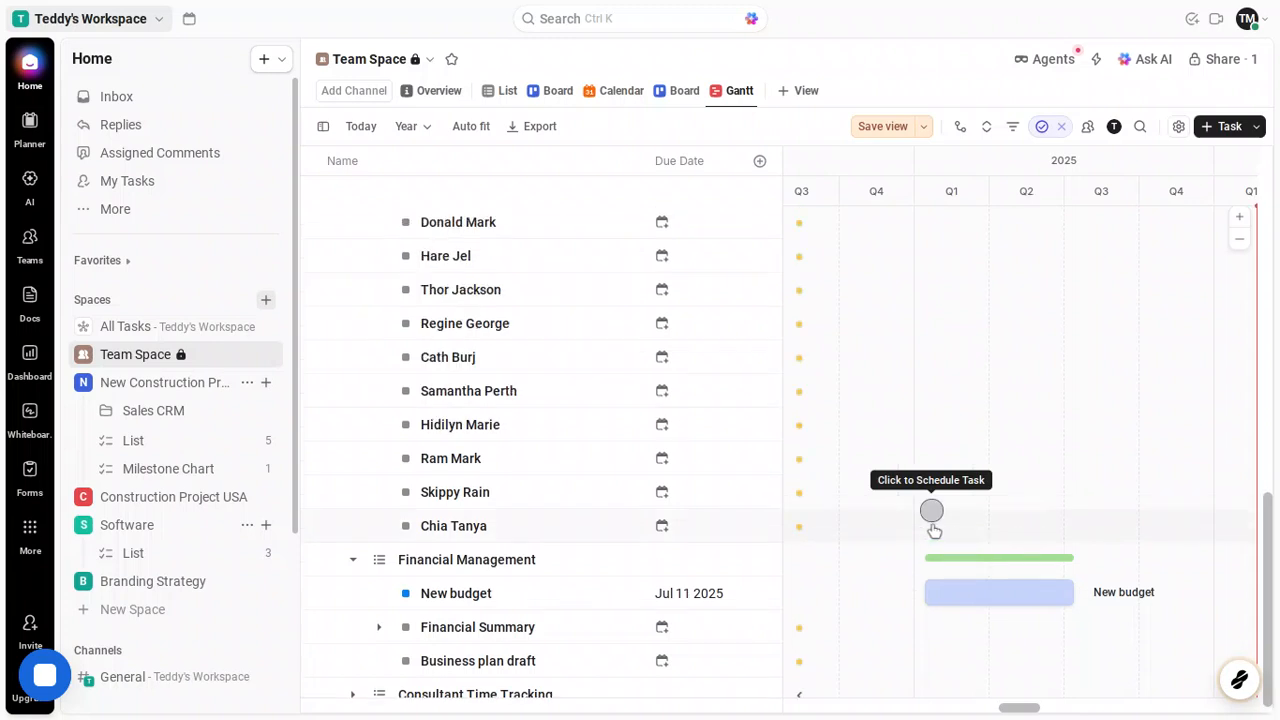
scroll(933, 530, up, 1)
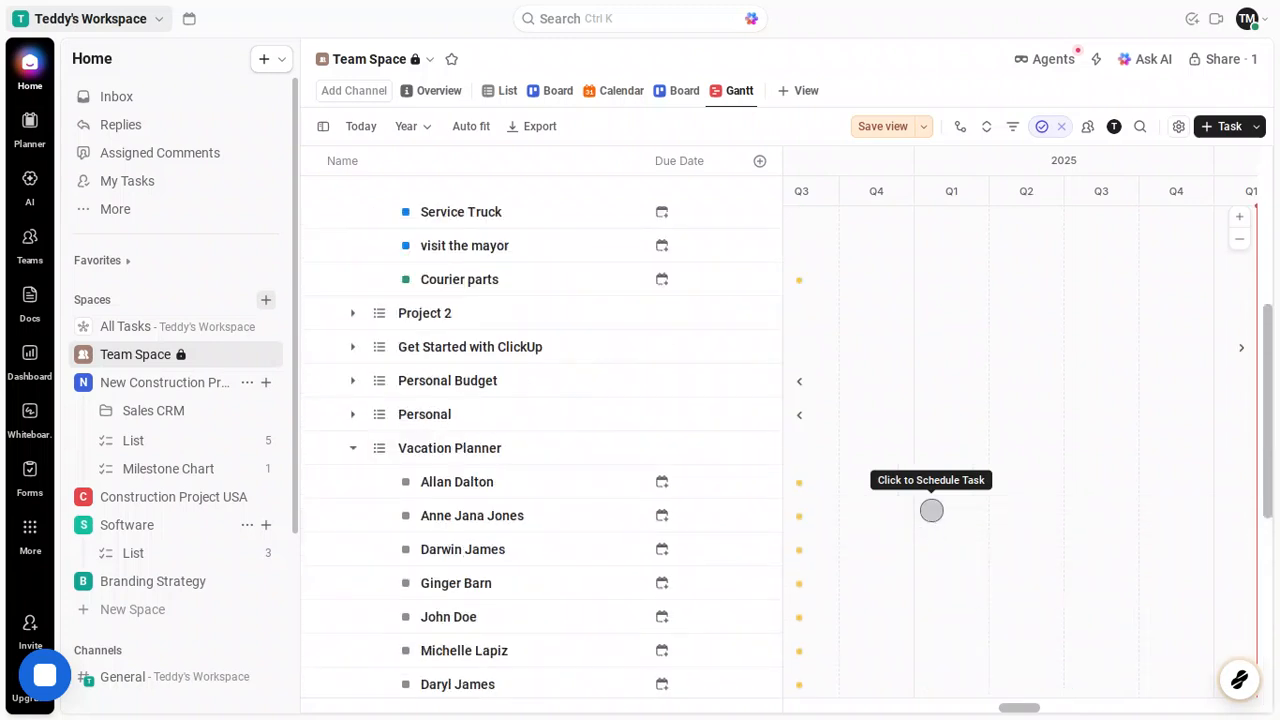
scroll(931, 510, up, 5)
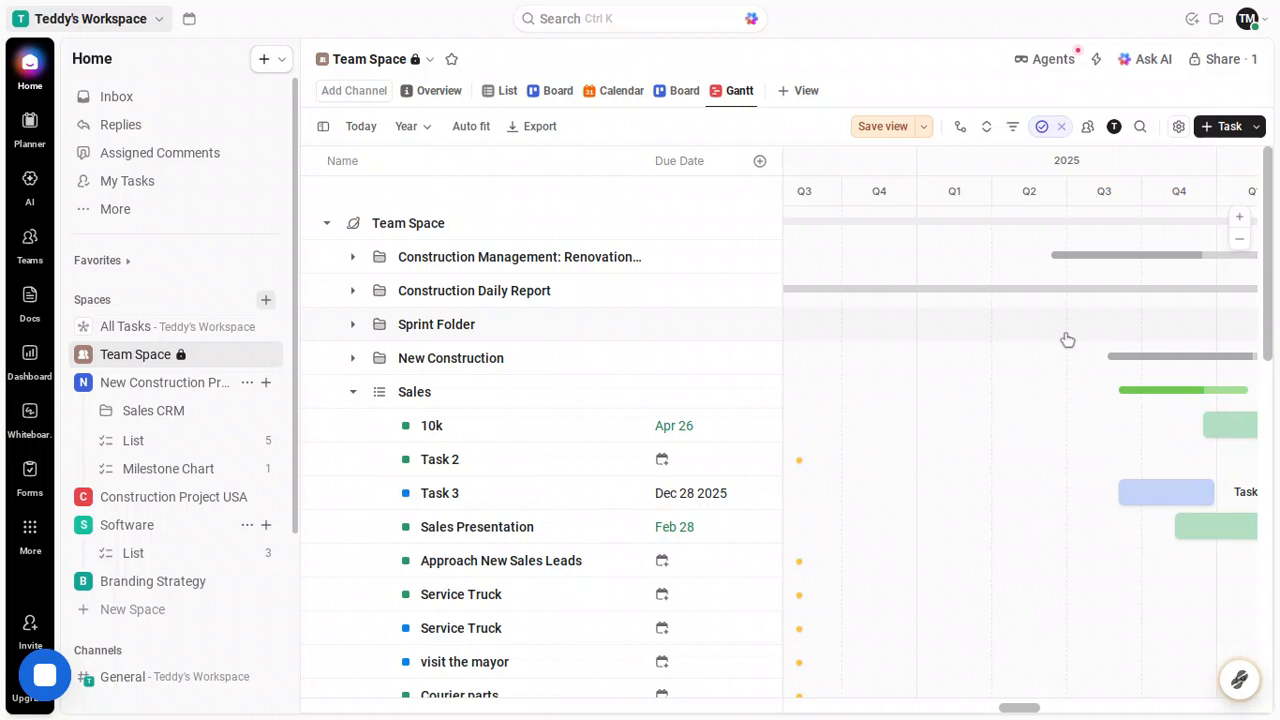
click(885, 127)
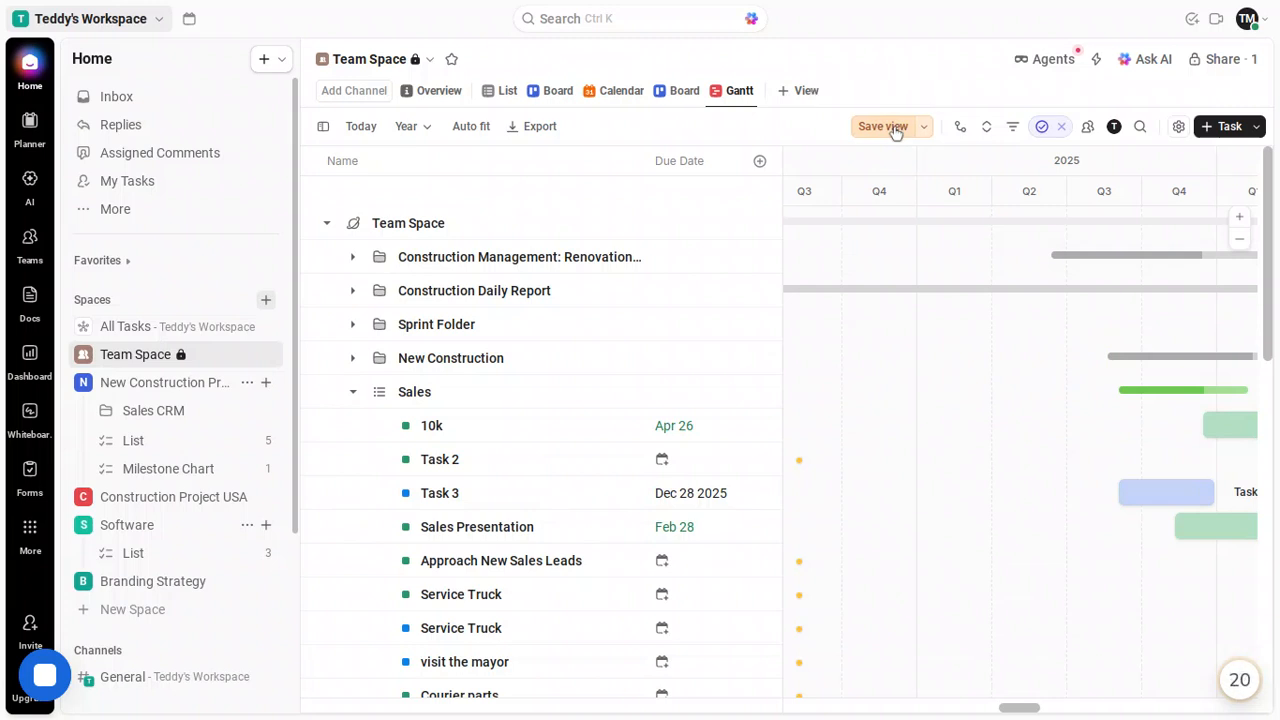